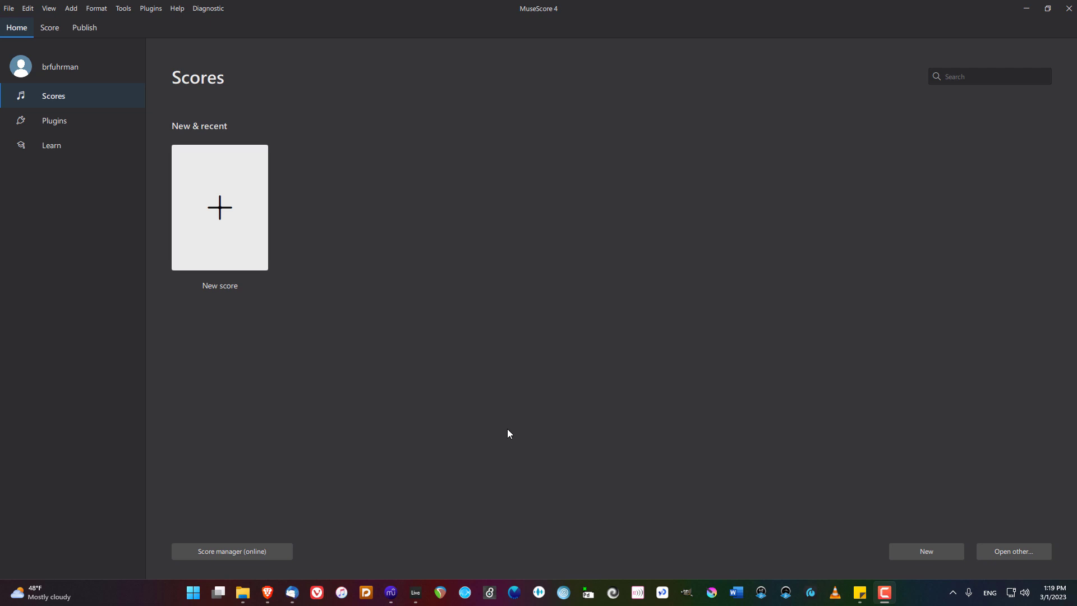
Step: Open the MIDI file MUS 2020 Demo 1_2023.mid from the Desktop as a score
{"action": "left_click", "coordinate": [1024, 551]}
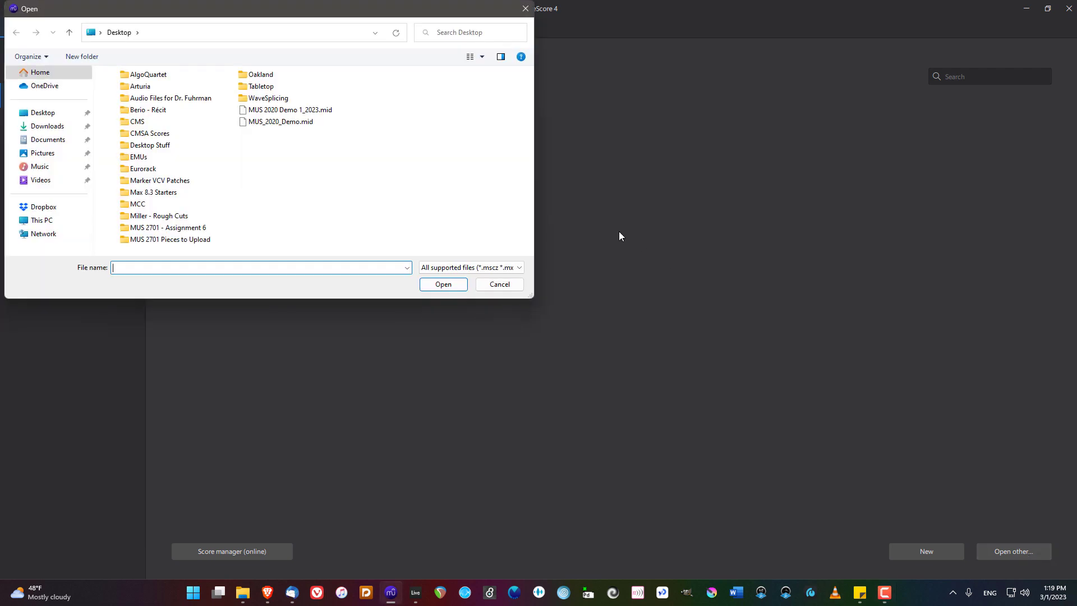
{"action": "left_click", "coordinate": [331, 114]}
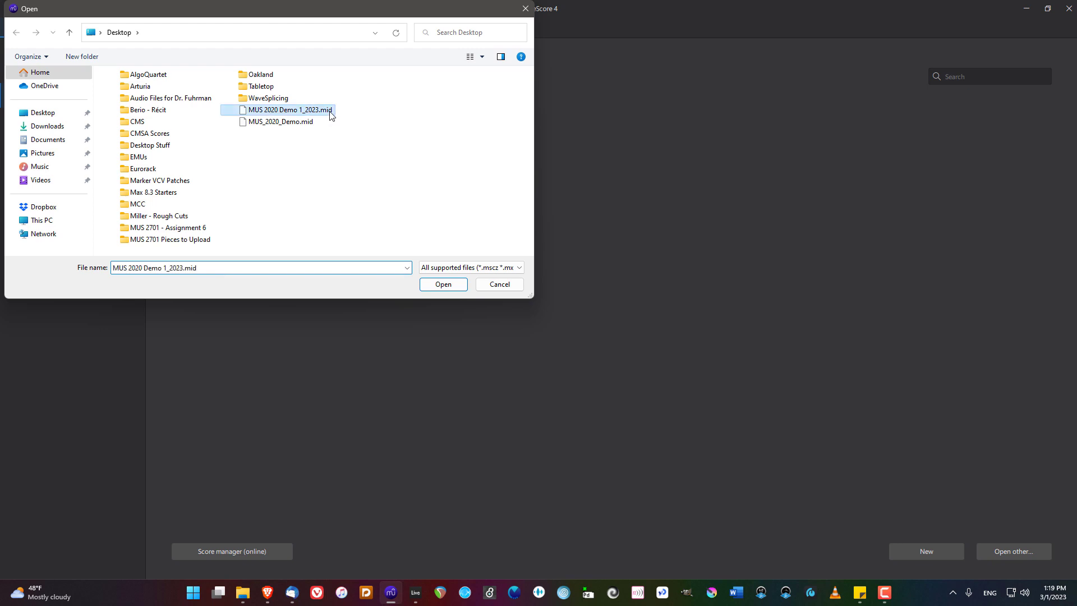
{"action": "left_click", "coordinate": [445, 289]}
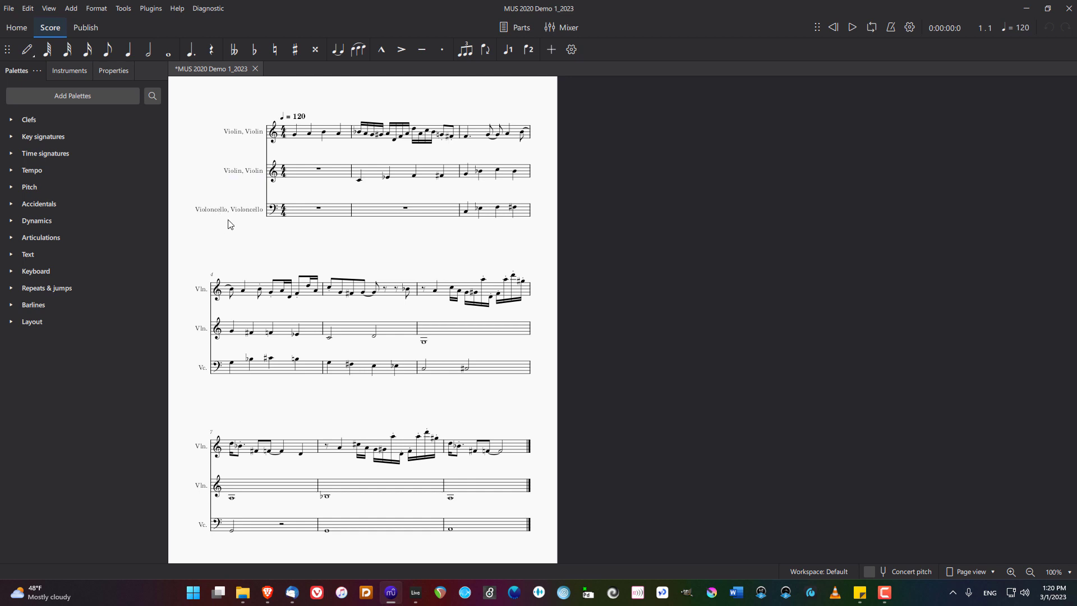
Step: Shorten the first violin's name on the main score to "Violin"
{"action": "left_click", "coordinate": [68, 70]}
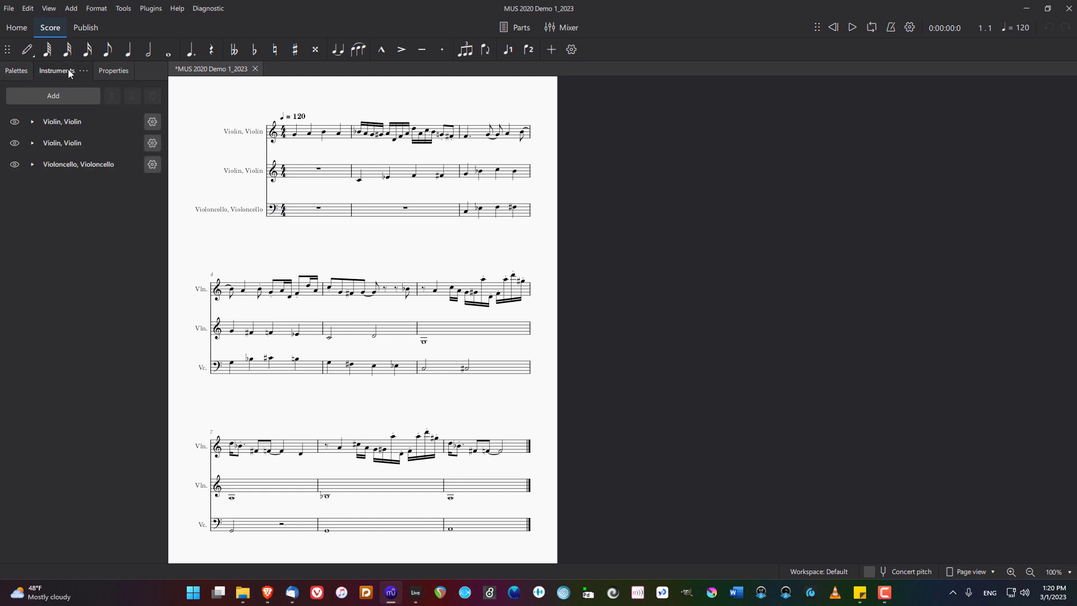
{"action": "left_click", "coordinate": [153, 122]}
{"action": "key", "text": "End"}
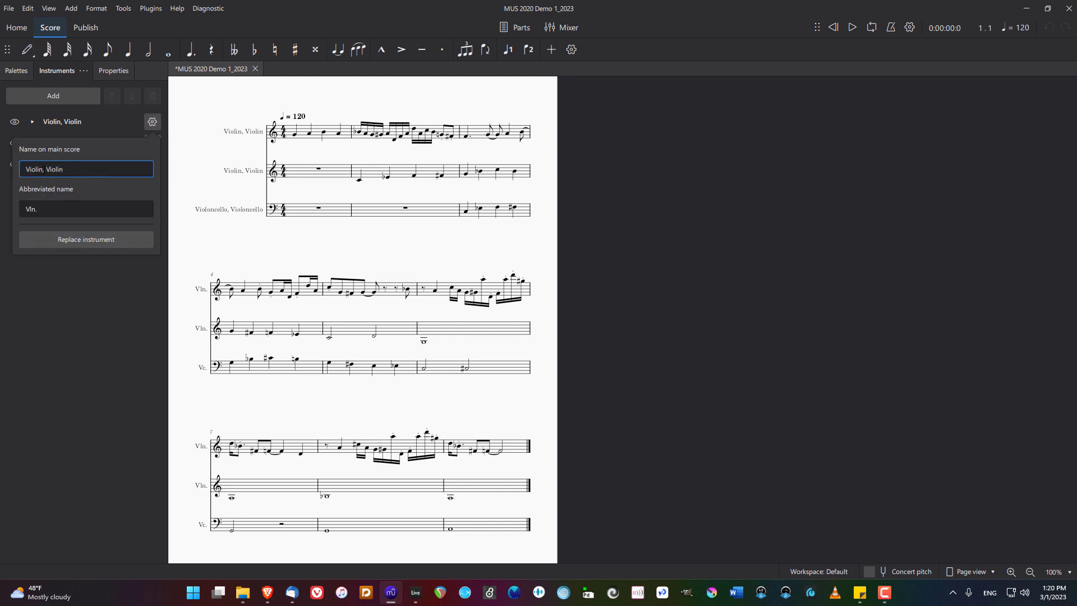
{"action": "left_click_drag", "start_coordinate": [44, 170], "coordinate": [139, 177]}
{"action": "key", "text": "BackSpace"}
{"action": "key", "text": "BackSpace"}
{"action": "left_click", "coordinate": [138, 352]}
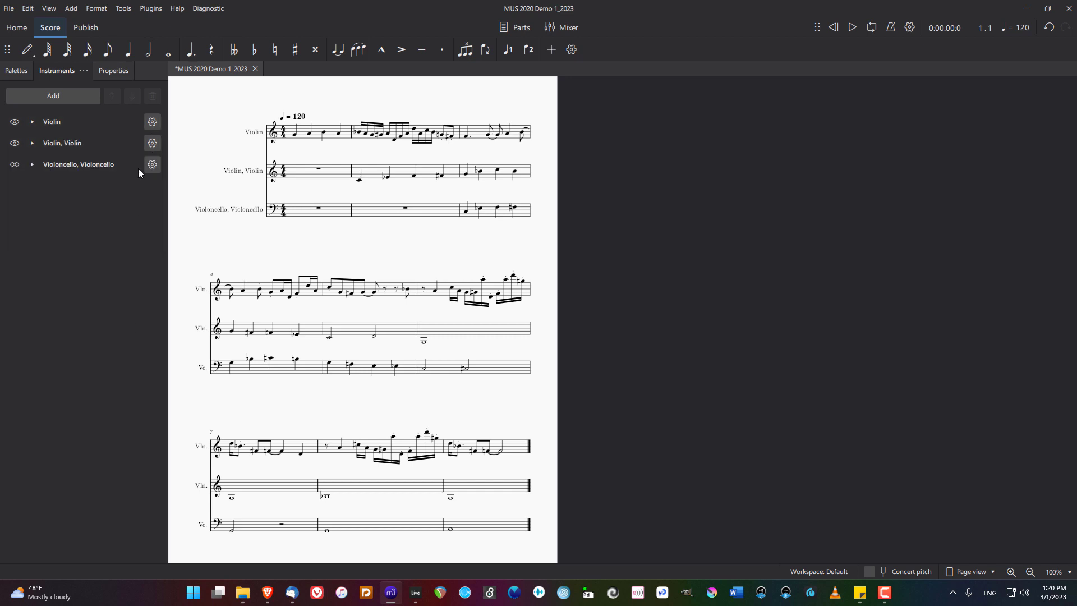
Step: Shorten the second violin's name on the main score to "Violin"
{"action": "left_click", "coordinate": [152, 143]}
{"action": "left_click_drag", "start_coordinate": [44, 191], "coordinate": [153, 194]}
{"action": "key", "text": "BackSpace"}
{"action": "left_click", "coordinate": [126, 359]}
{"action": "left_click", "coordinate": [154, 144]}
{"action": "key", "text": "End"}
{"action": "key", "text": "BackSpace"}
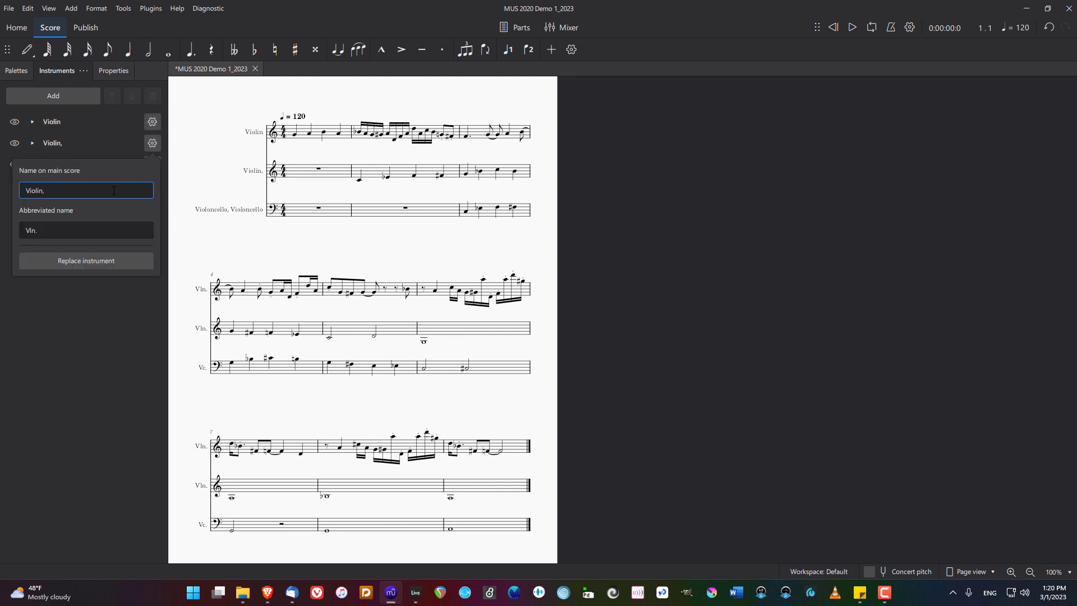
{"action": "left_click", "coordinate": [98, 350]}
Step: Shorten the cello's name on the main score to "Violoncello" and return to the palettes
{"action": "left_click", "coordinate": [152, 165]}
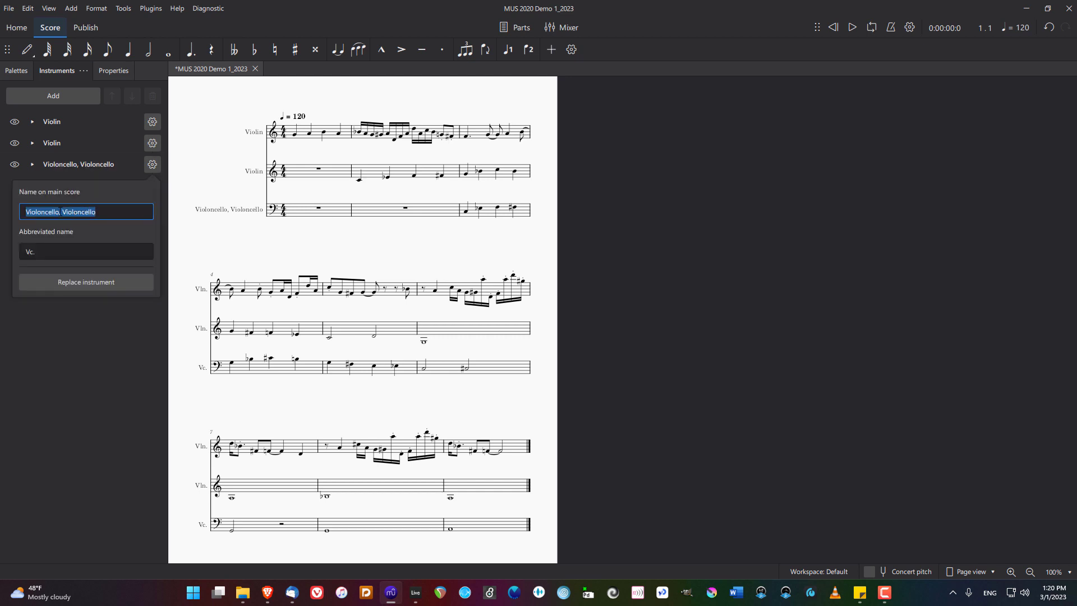
{"action": "left_click", "coordinate": [111, 211]}
{"action": "left_click_drag", "start_coordinate": [62, 212], "coordinate": [60, 213]}
{"action": "key", "text": "BackSpace"}
{"action": "left_click", "coordinate": [88, 348]}
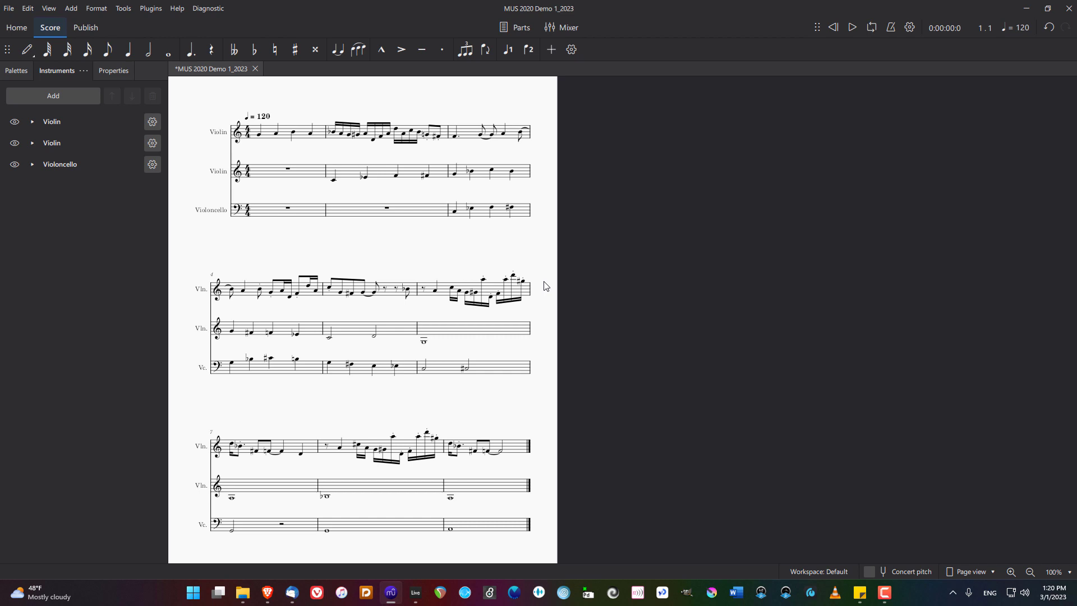
{"action": "left_click", "coordinate": [16, 72]}
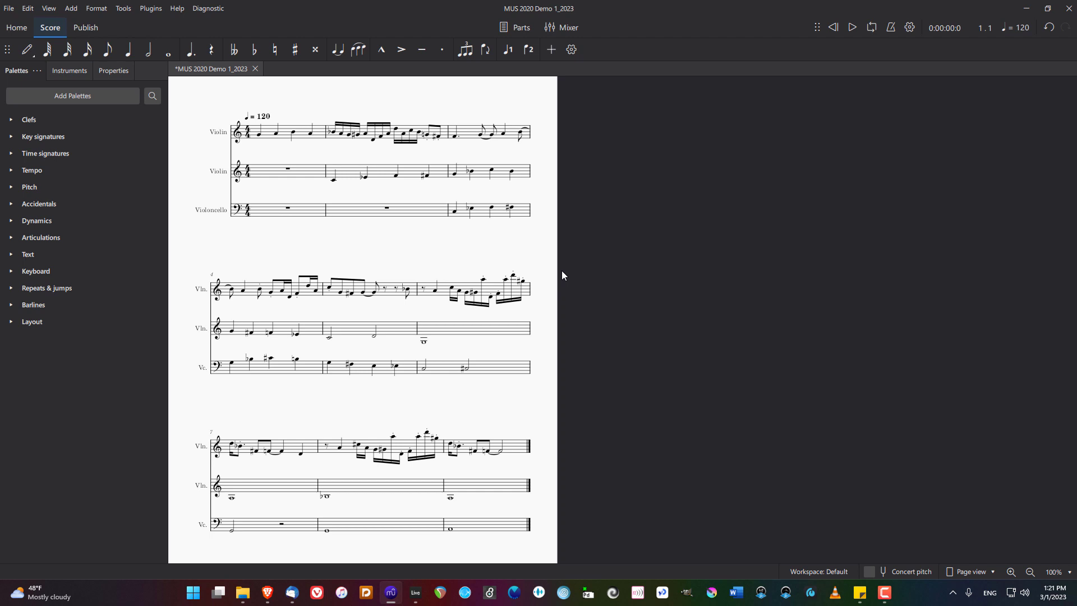
{"action": "key", "text": "i"}
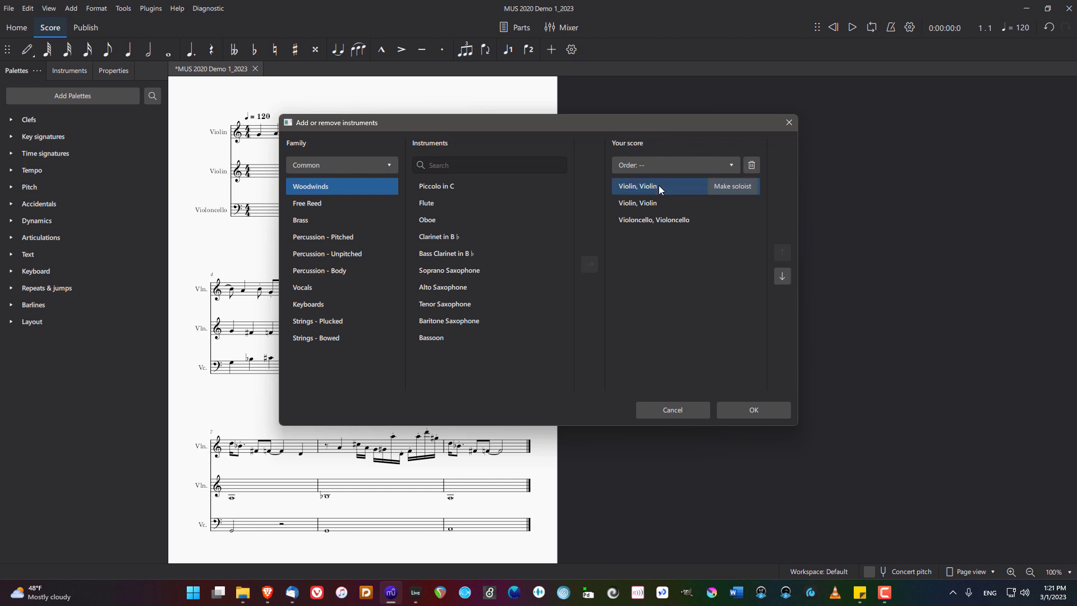
{"action": "left_click", "coordinate": [659, 187]}
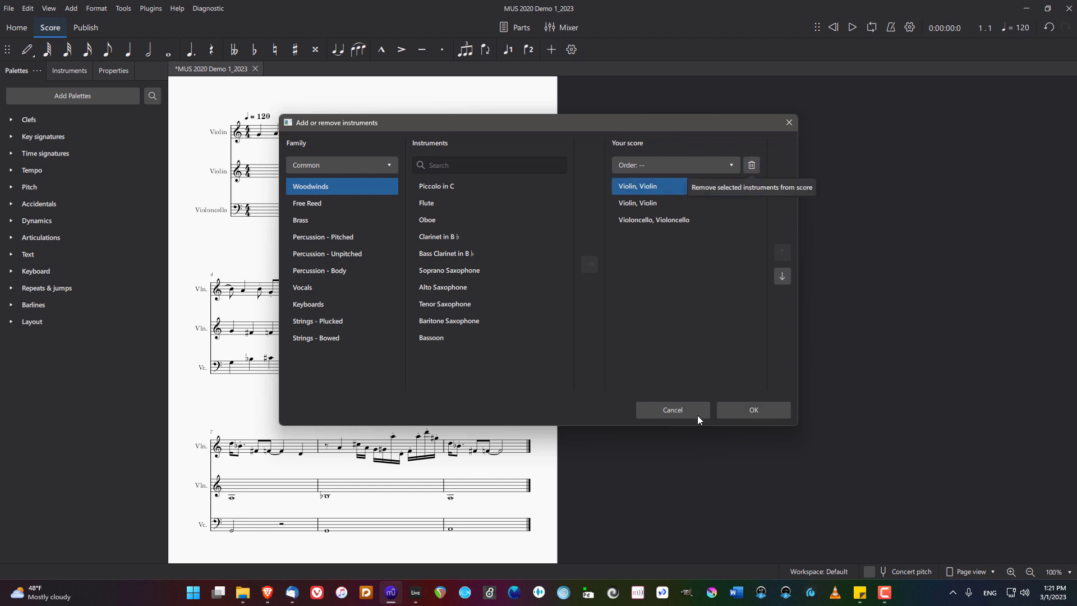
{"action": "left_click", "coordinate": [679, 415]}
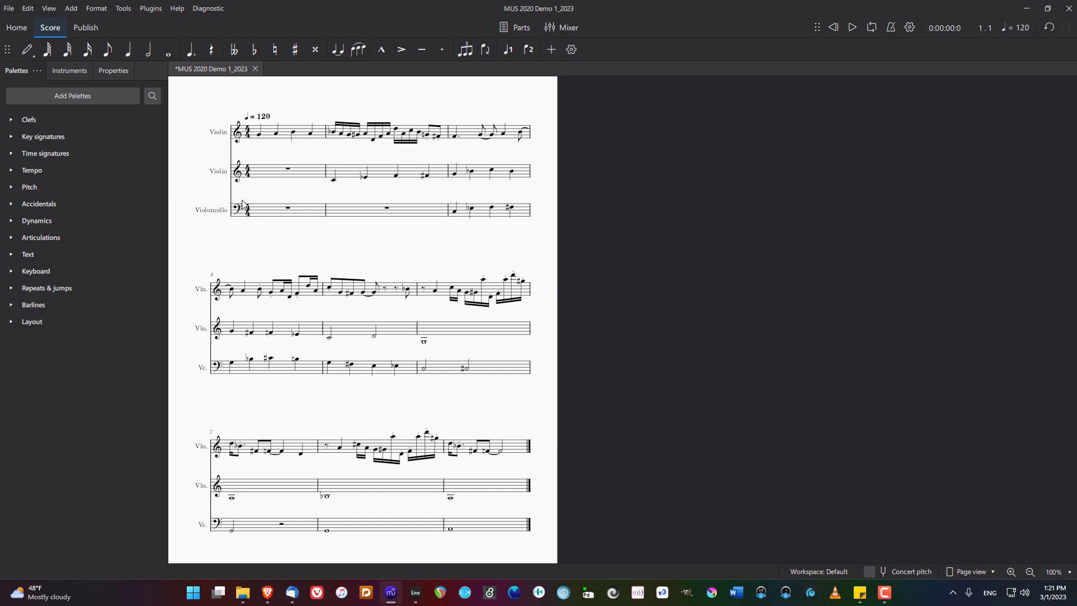
Step: Select the first two measures of the uppermost violin staff and clear the selection
{"action": "left_click", "coordinate": [264, 135]}
{"action": "left_click", "coordinate": [442, 137], "text": "shift"}
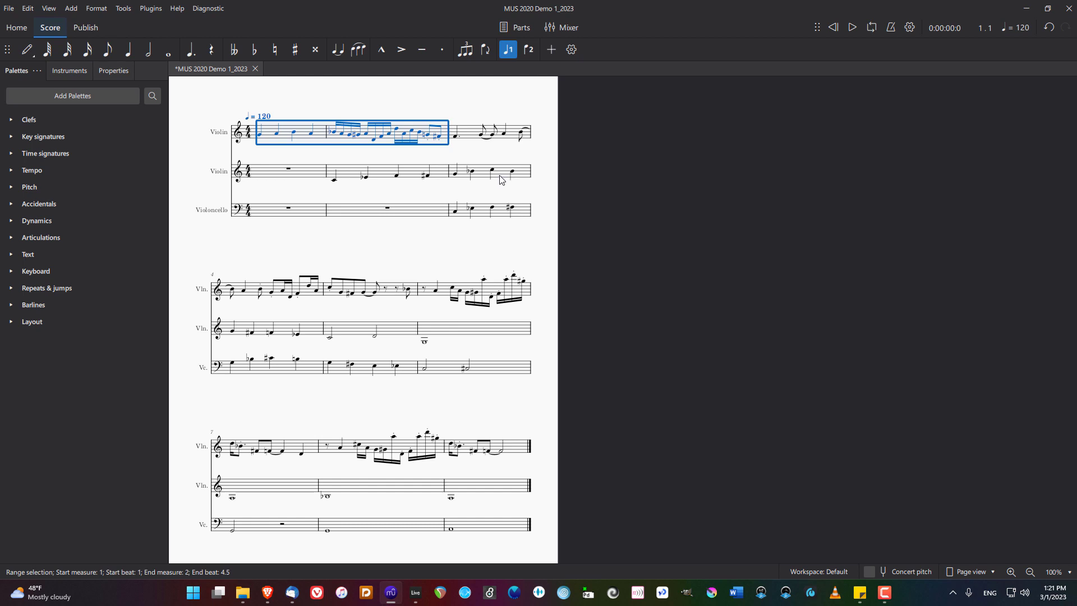
{"action": "left_click", "coordinate": [593, 201]}
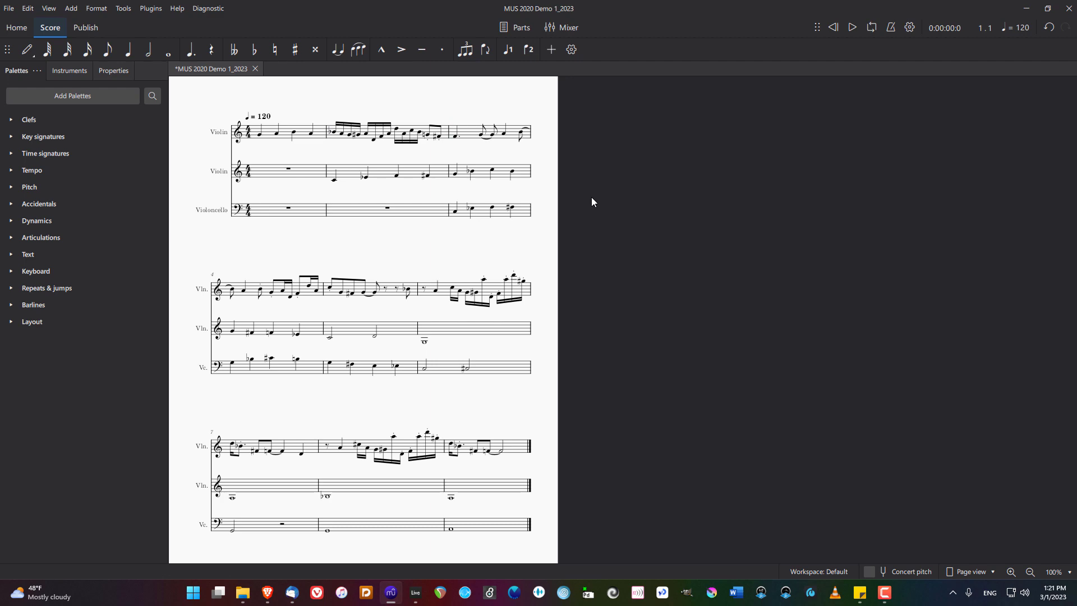
Step: Save the score to the Desktop as the MuseScore file "MUS 2020 Demo 1_2023"
{"action": "key", "text": "ctrl+s"}
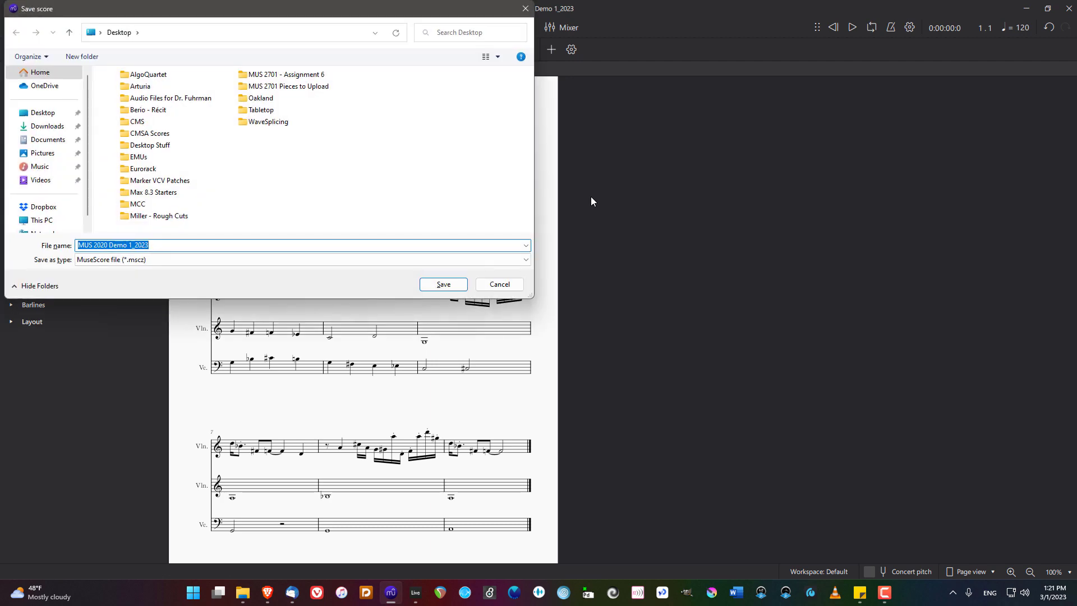
{"action": "left_click", "coordinate": [440, 286]}
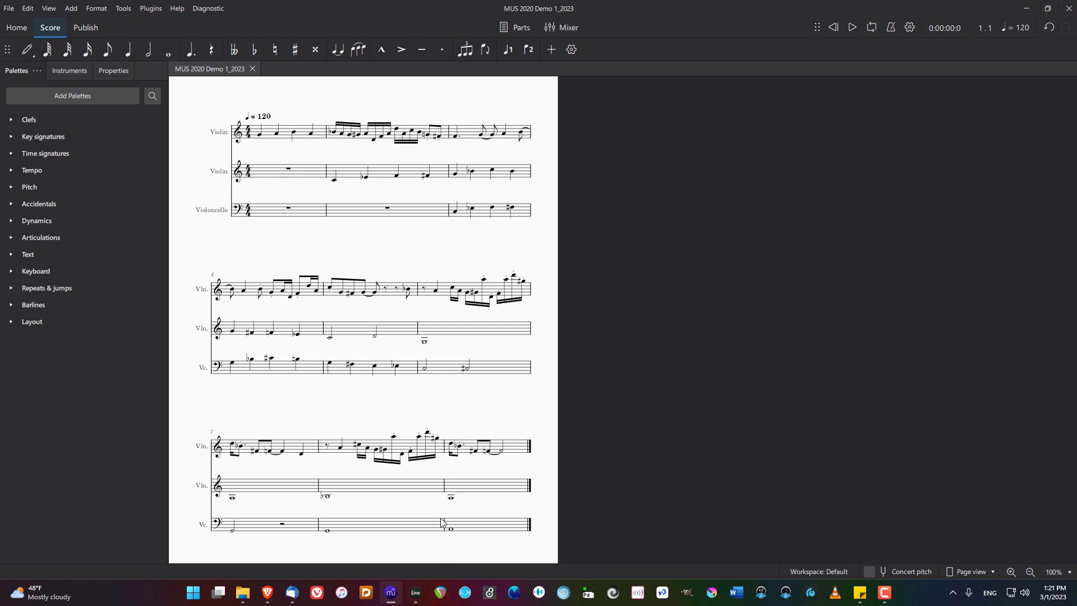
Step: Switch to Ableton Live and show the Arrangement view of the empty set
{"action": "left_click", "coordinate": [416, 592]}
{"action": "mouse_move", "coordinate": [387, 601]}
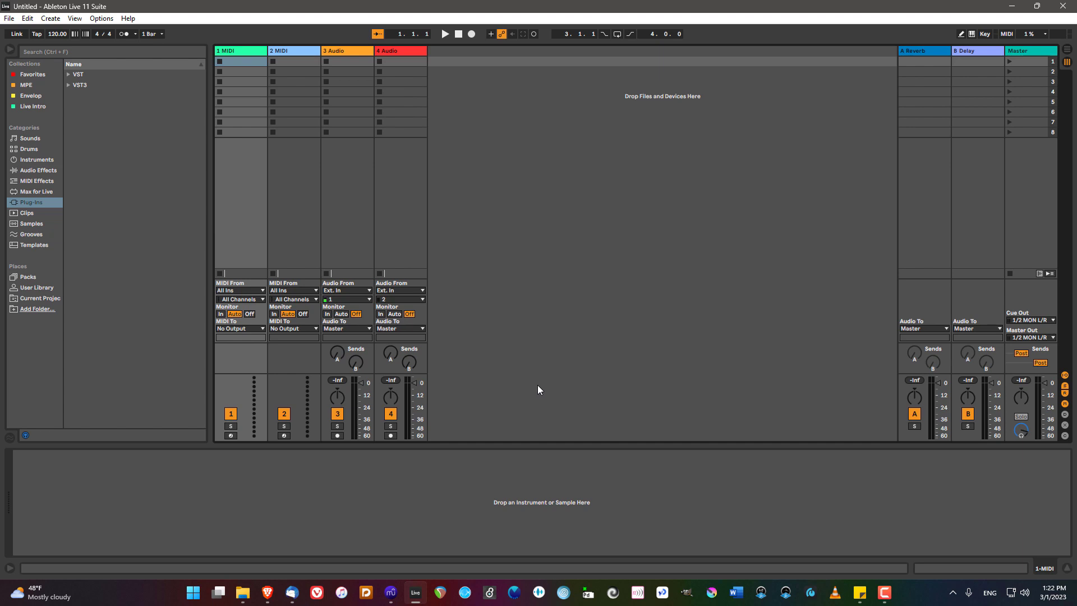
{"action": "key", "text": "Tab"}
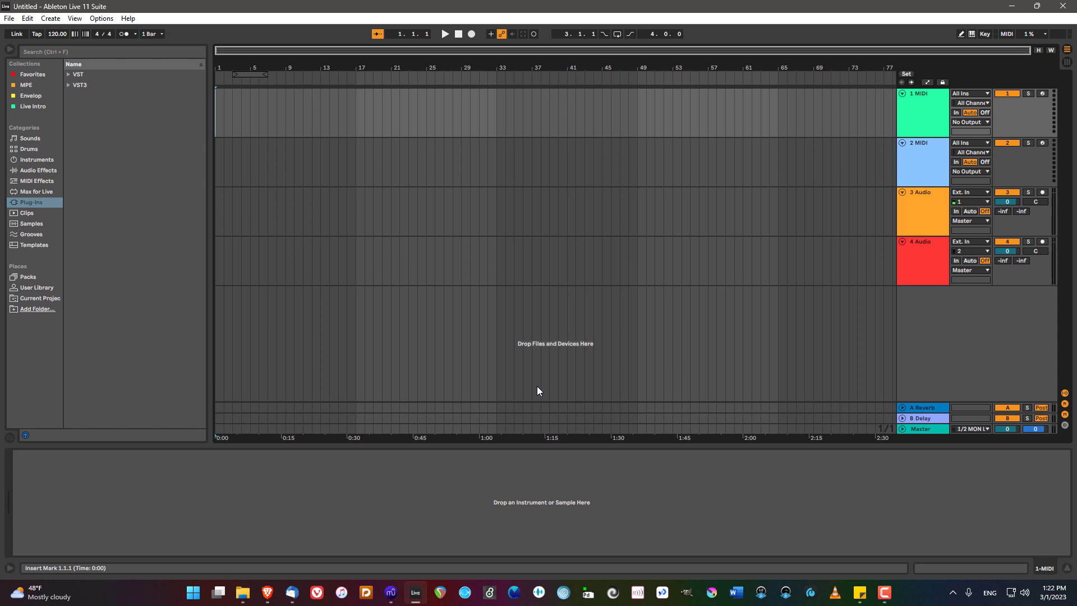
Step: Import MUS_2020_Demo.mid from the desktop onto the first track at bar 1, including its tempo and time signature data
{"action": "left_click", "coordinate": [1010, 11]}
{"action": "left_click", "coordinate": [1026, 8]}
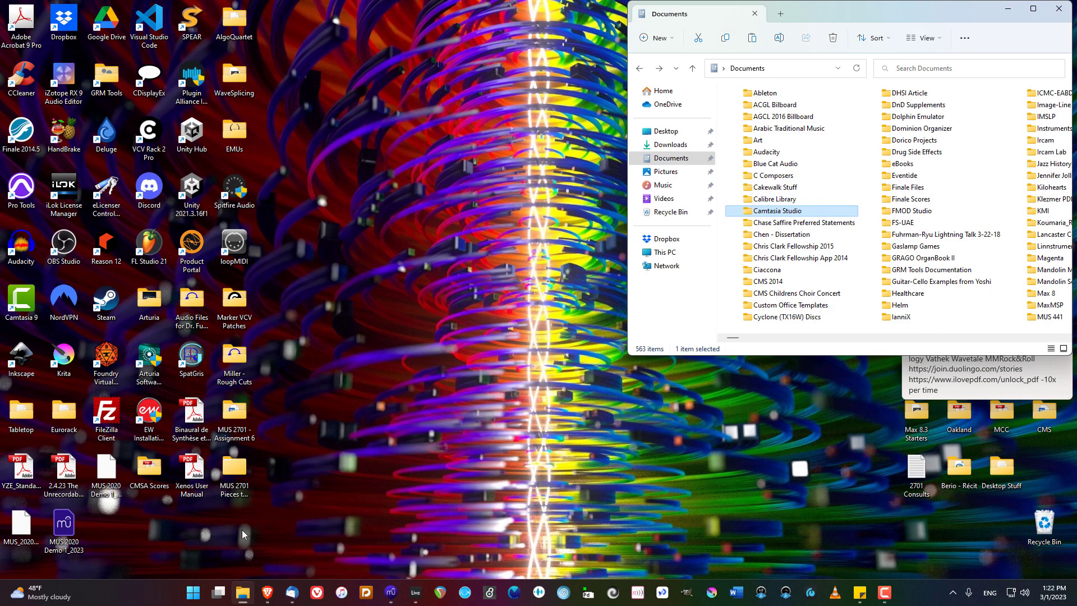
{"action": "left_click_drag", "start_coordinate": [25, 530], "coordinate": [216, 111]}
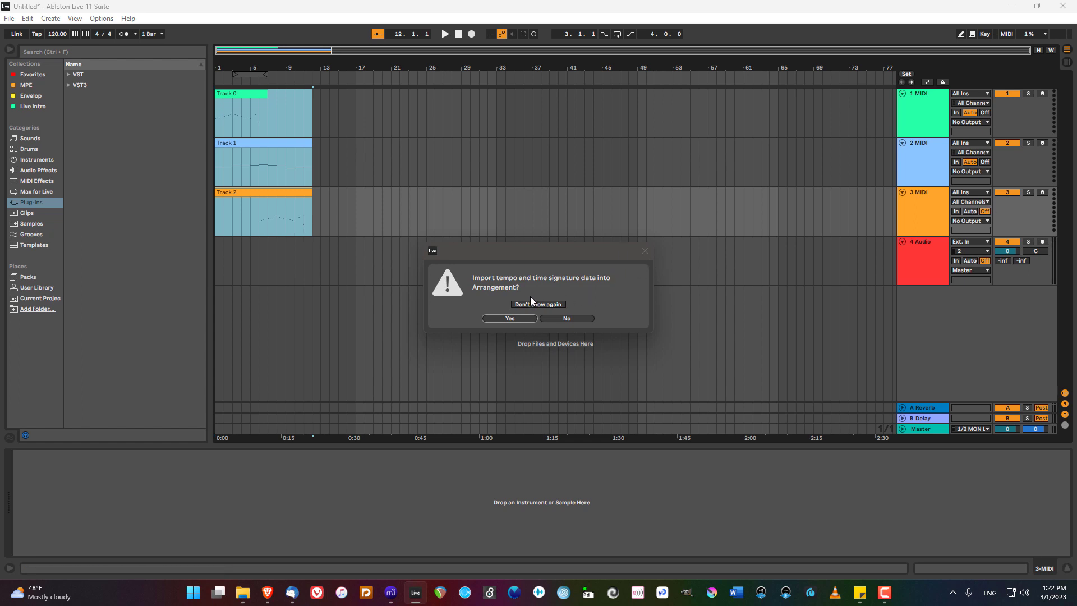
{"action": "left_click", "coordinate": [513, 319]}
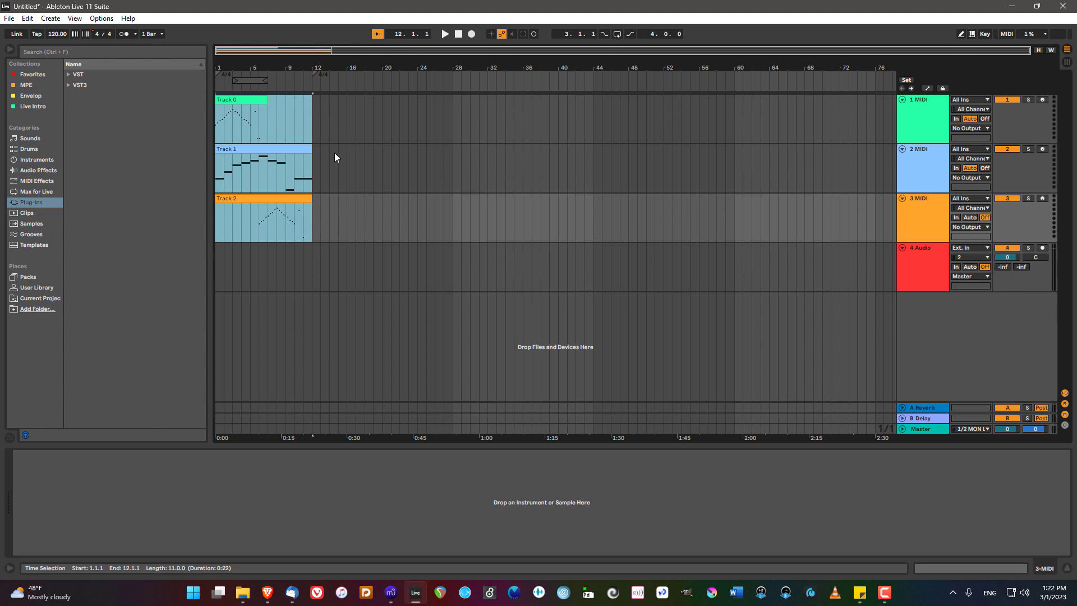
Step: Extend the Track 0 clip to bar 12 by consolidating it with the empty bars after it
{"action": "key", "text": "z"}
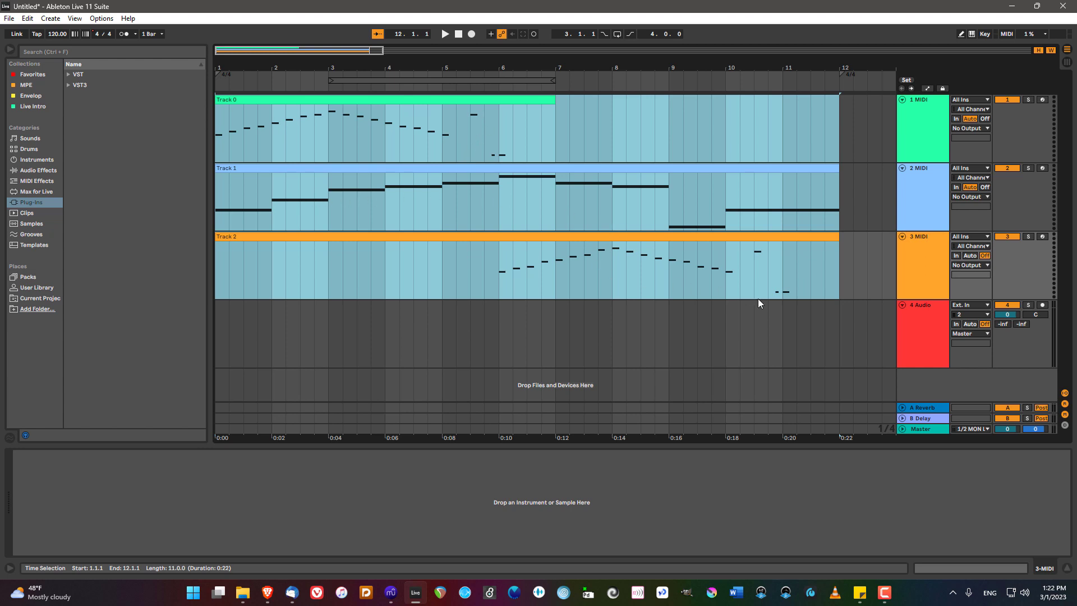
{"action": "left_click", "coordinate": [568, 103]}
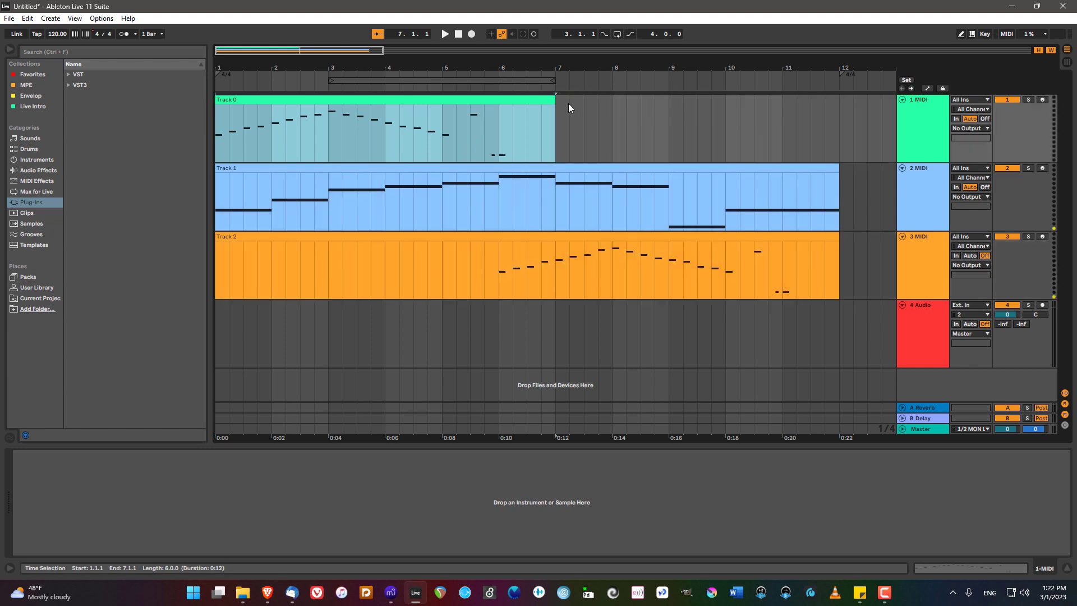
{"action": "mouse_move", "coordinate": [554, 99]}
{"action": "left_mouse_down"}
{"action": "mouse_move", "coordinate": [670, 99]}
{"action": "mouse_move", "coordinate": [557, 99]}
{"action": "left_mouse_up"}
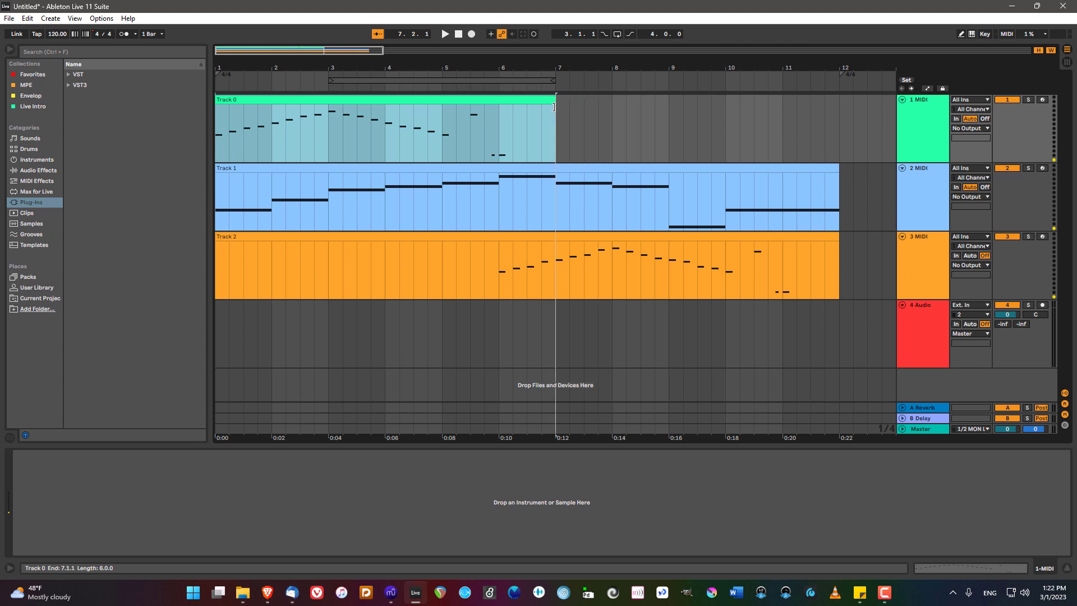
{"action": "left_click", "coordinate": [839, 115], "text": "shift"}
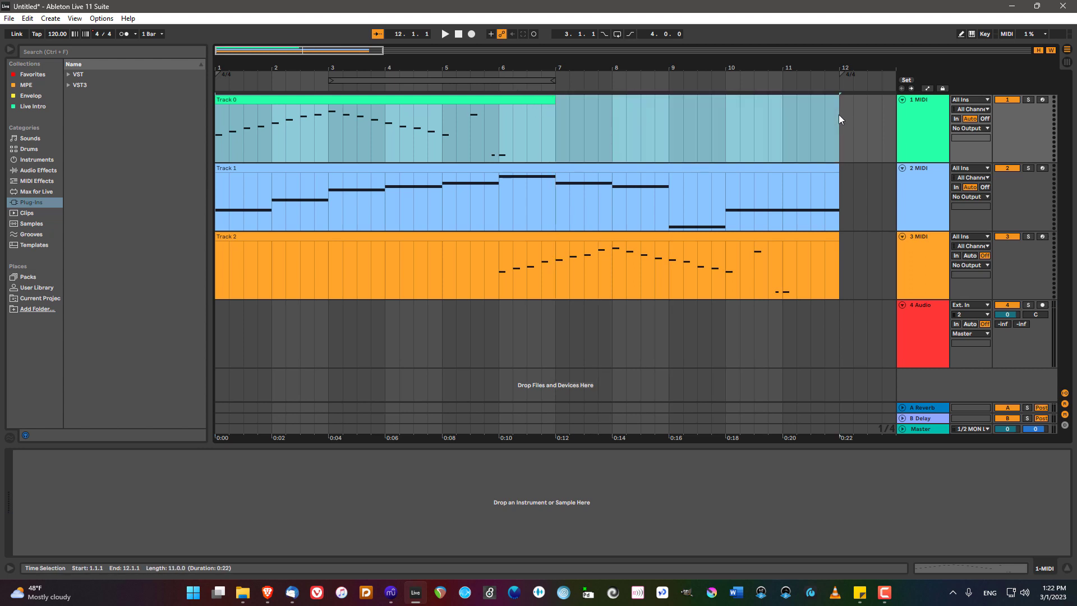
{"action": "right_click", "coordinate": [644, 128]}
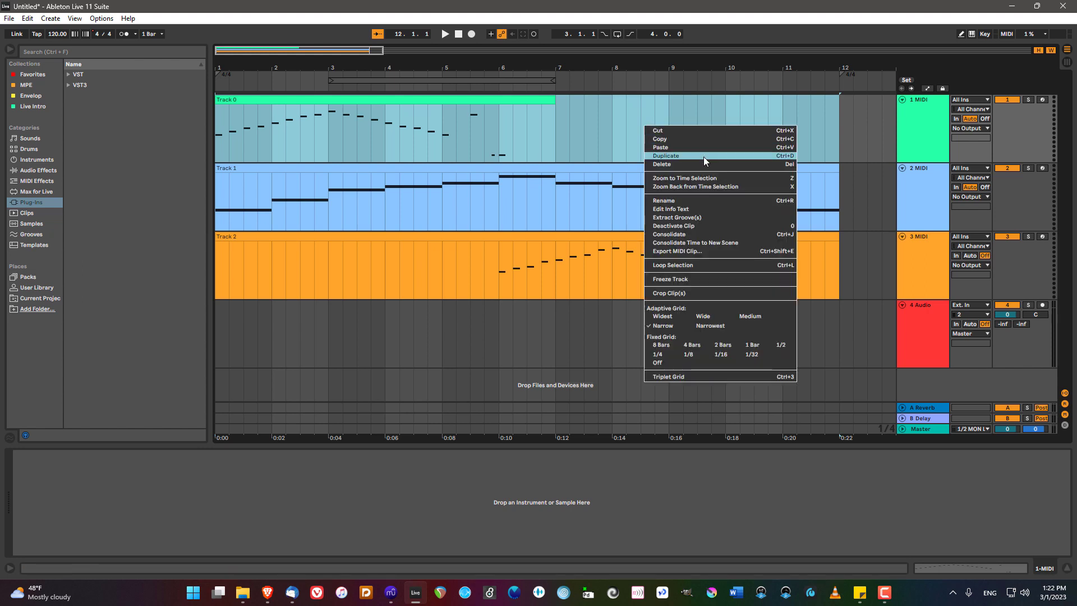
{"action": "left_click", "coordinate": [722, 233]}
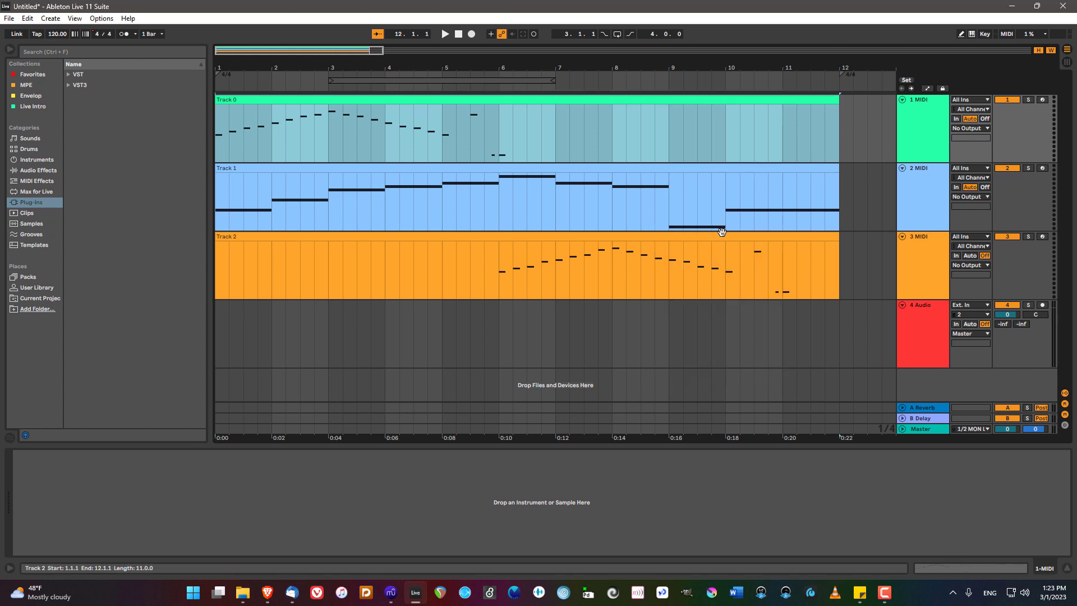
{"action": "left_click", "coordinate": [730, 340]}
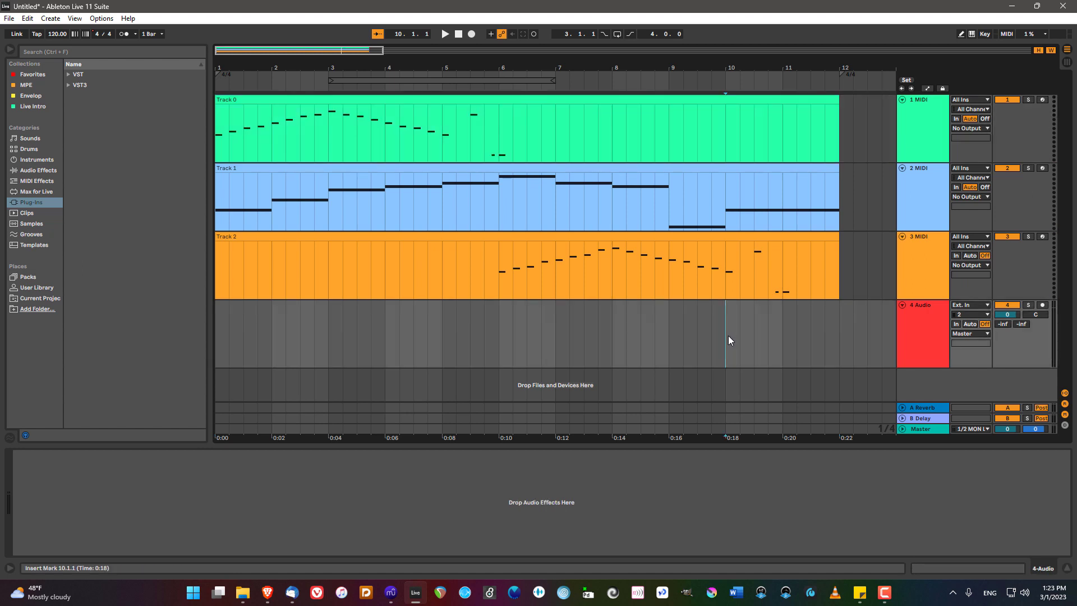